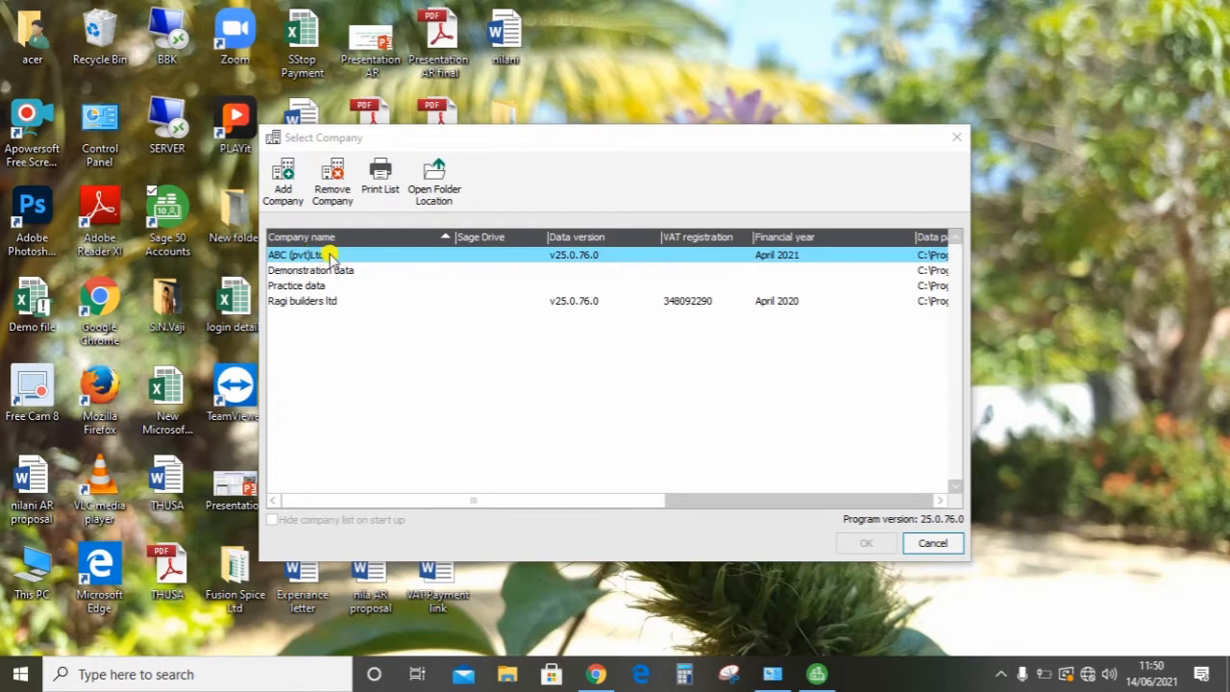
Step: Open the company ABC (pvt)Ltd and log on as manager by entering the account password
{"action": "double_click", "coordinate": [346, 255]}
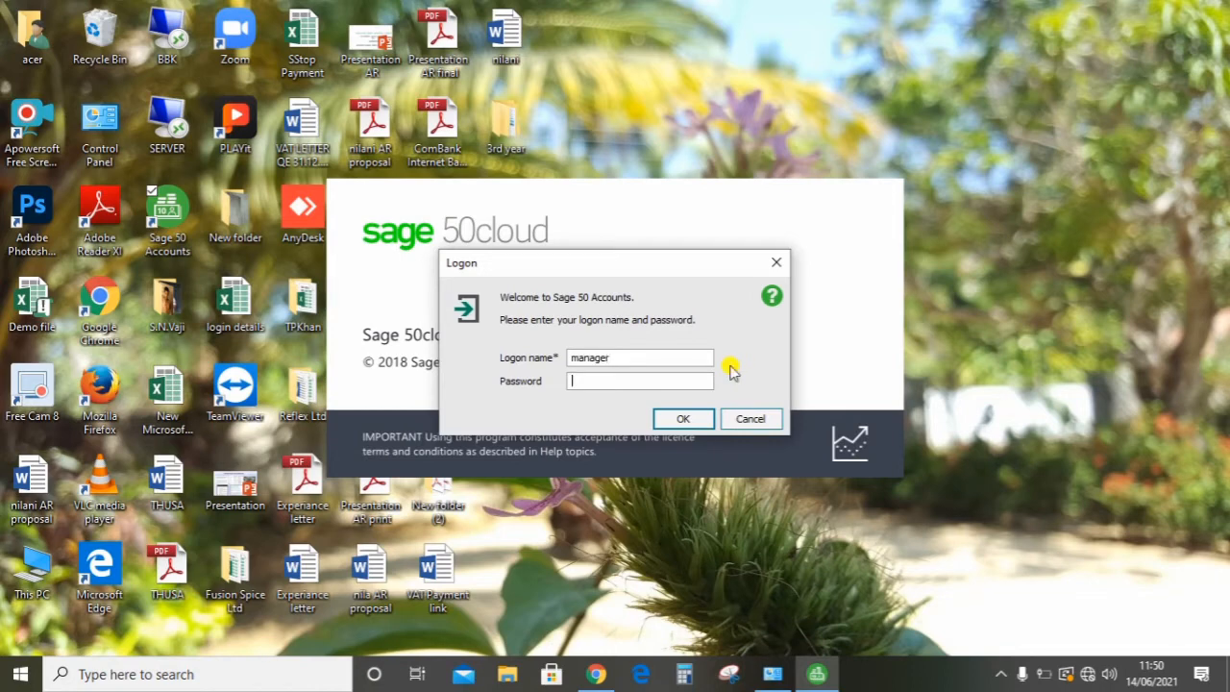
{"action": "type", "text": "**"}
{"action": "key", "text": "Return"}
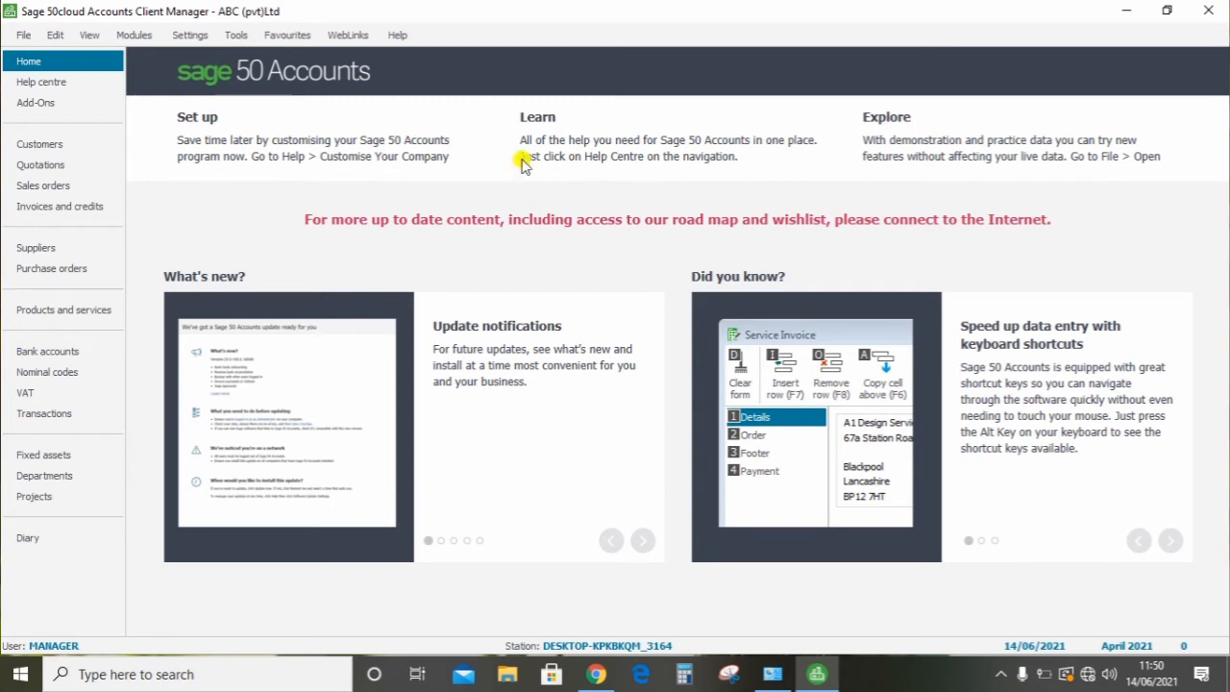
Step: Set up a company backup of the data files with the Downloads folder as its location
{"action": "left_click", "coordinate": [21, 35]}
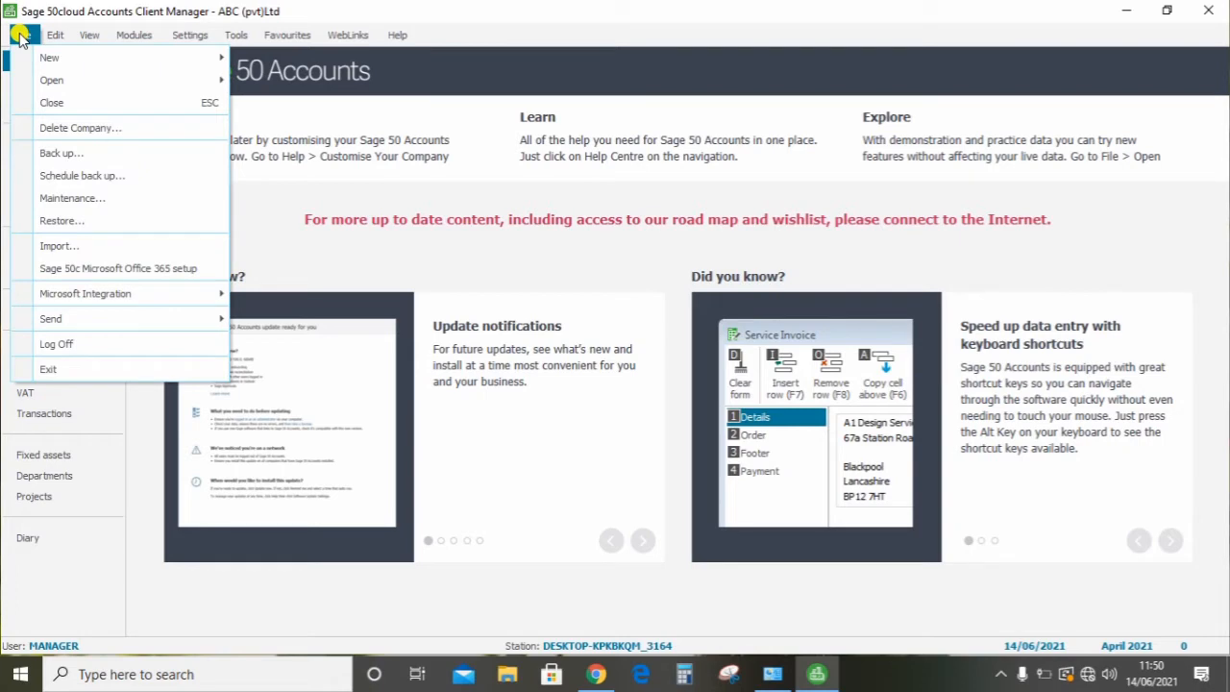
{"action": "left_click", "coordinate": [57, 156]}
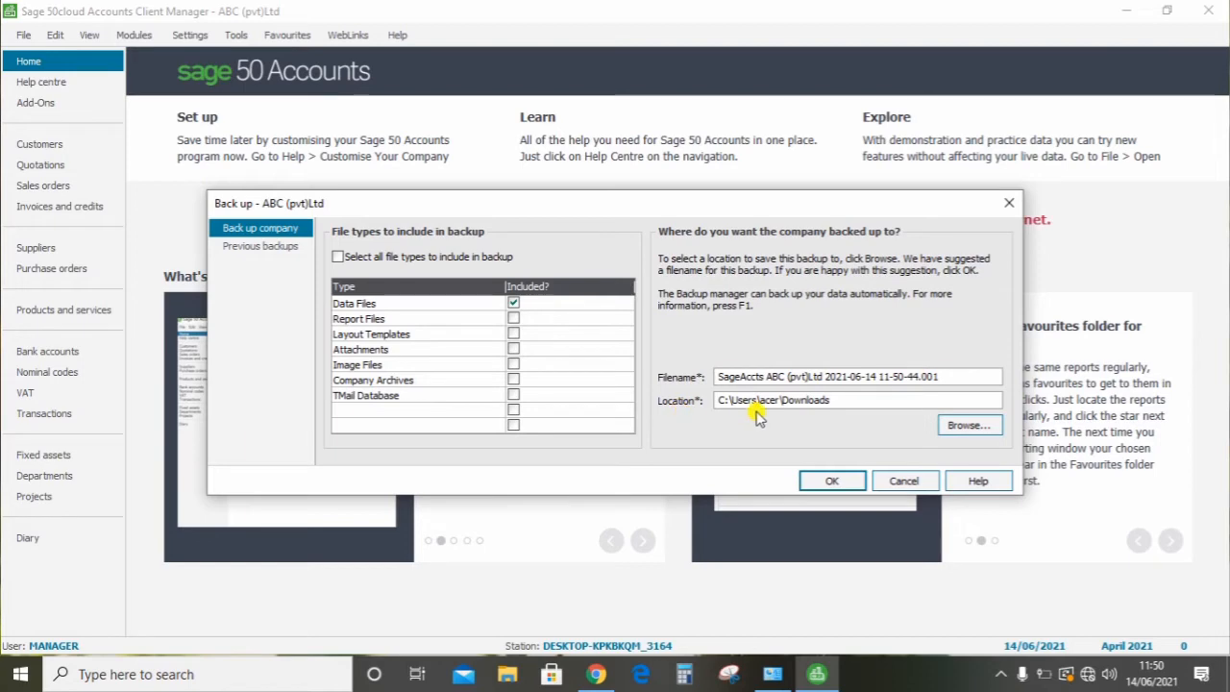
{"action": "left_click", "coordinate": [951, 425]}
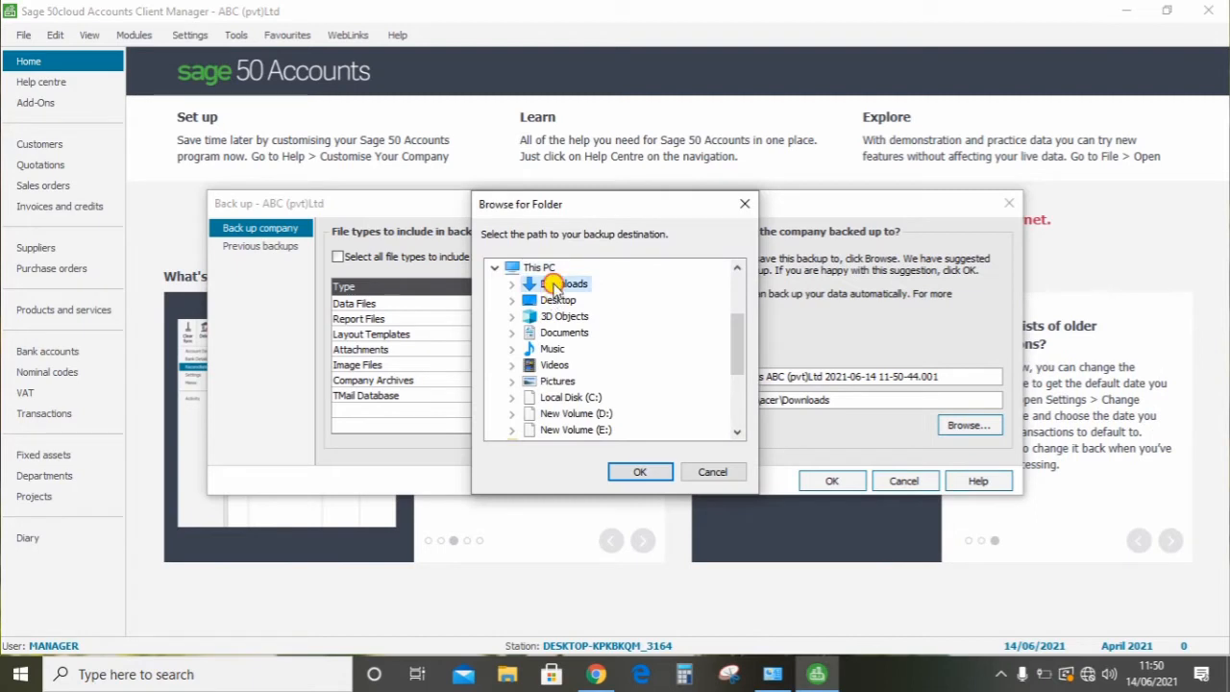
{"action": "double_click", "coordinate": [555, 284]}
{"action": "left_click", "coordinate": [634, 474]}
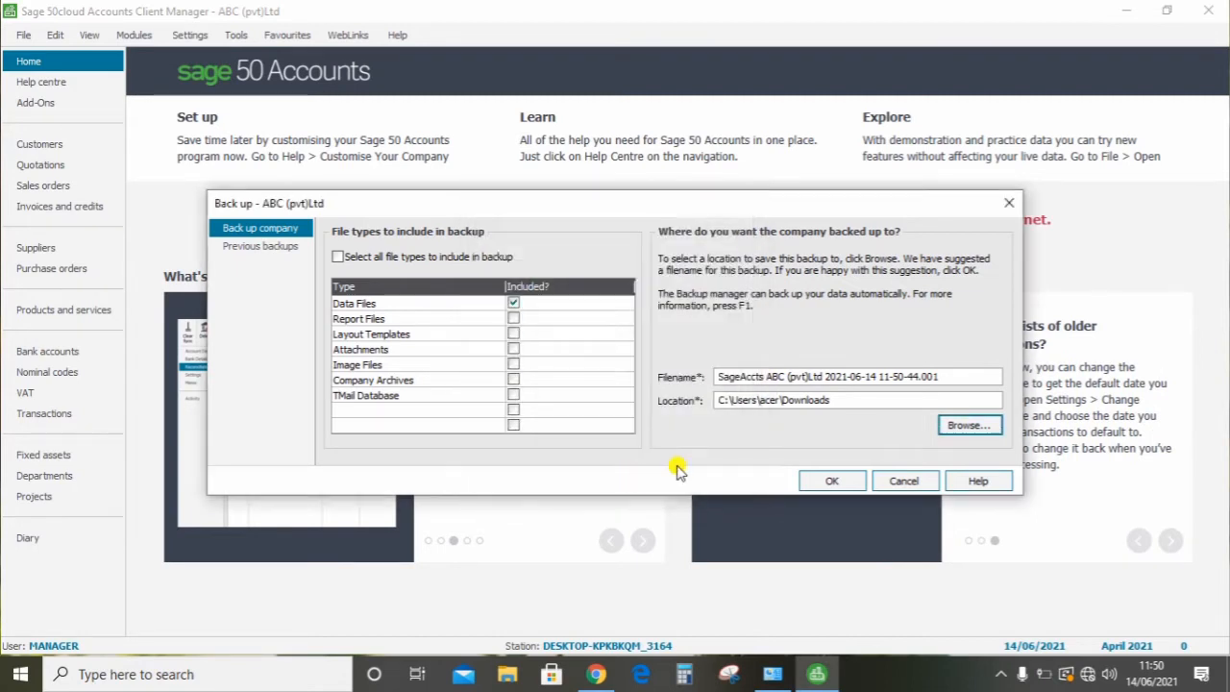
Step: Run the backup with a data check beforehand, and close the check report and the completion notice
{"action": "left_click", "coordinate": [818, 489]}
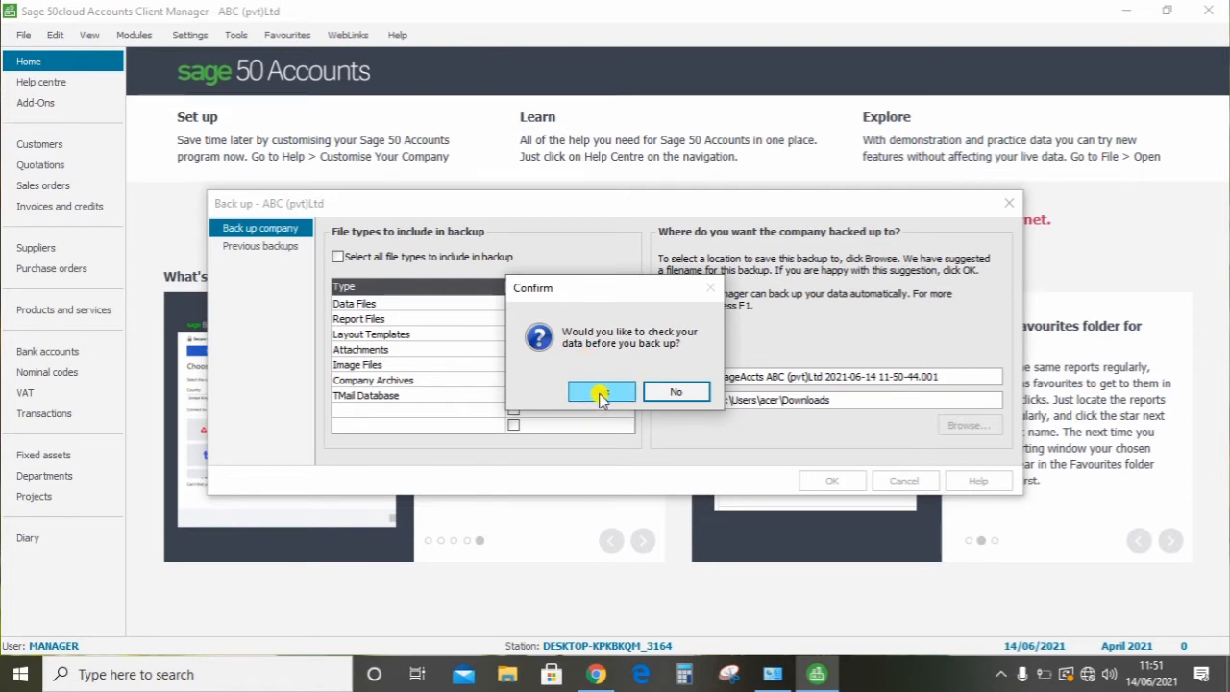
{"action": "left_click", "coordinate": [600, 395]}
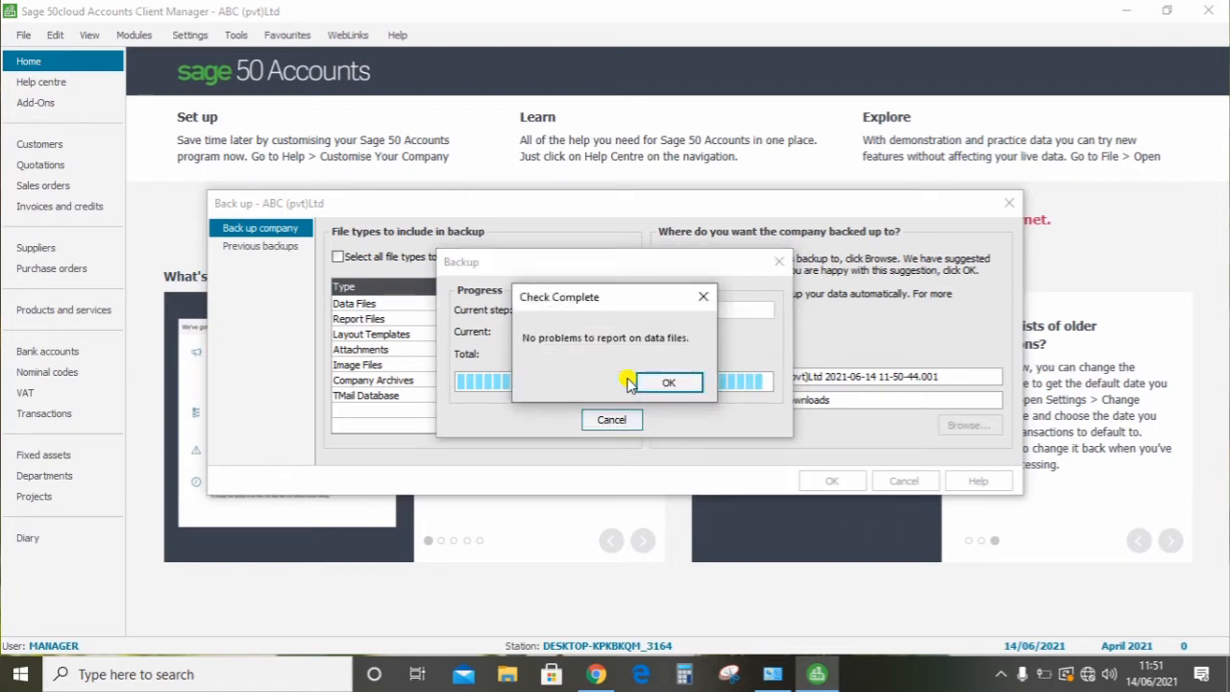
{"action": "left_click", "coordinate": [667, 383]}
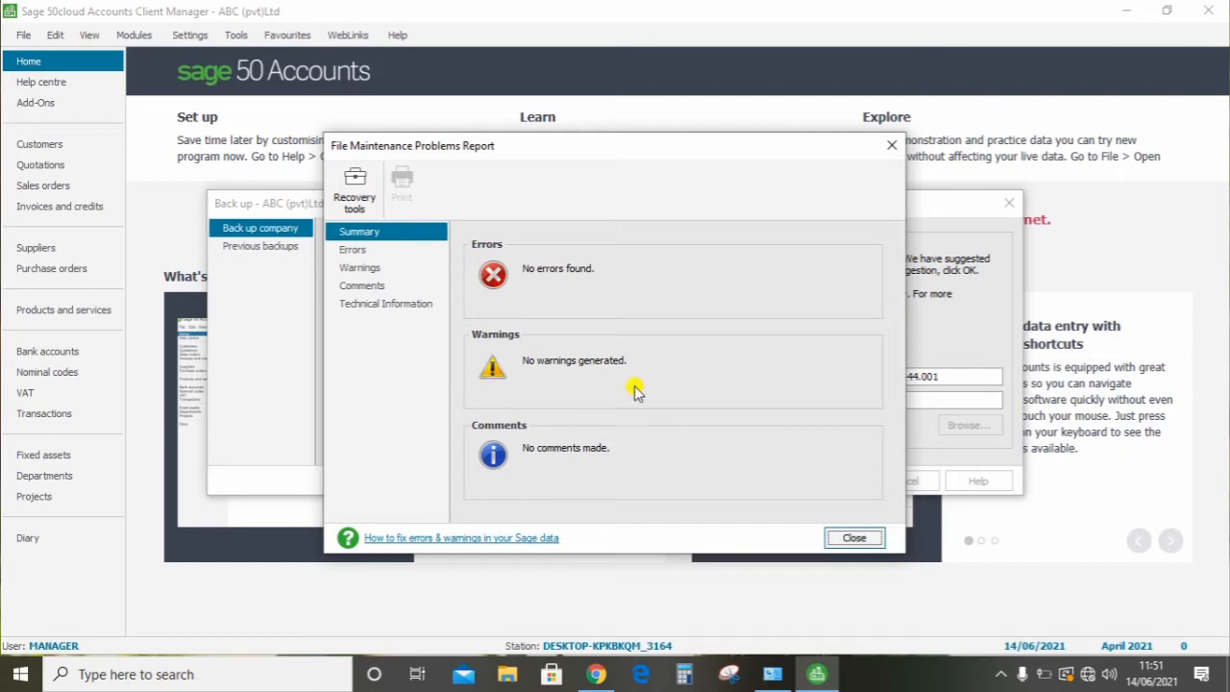
{"action": "left_click", "coordinate": [846, 541]}
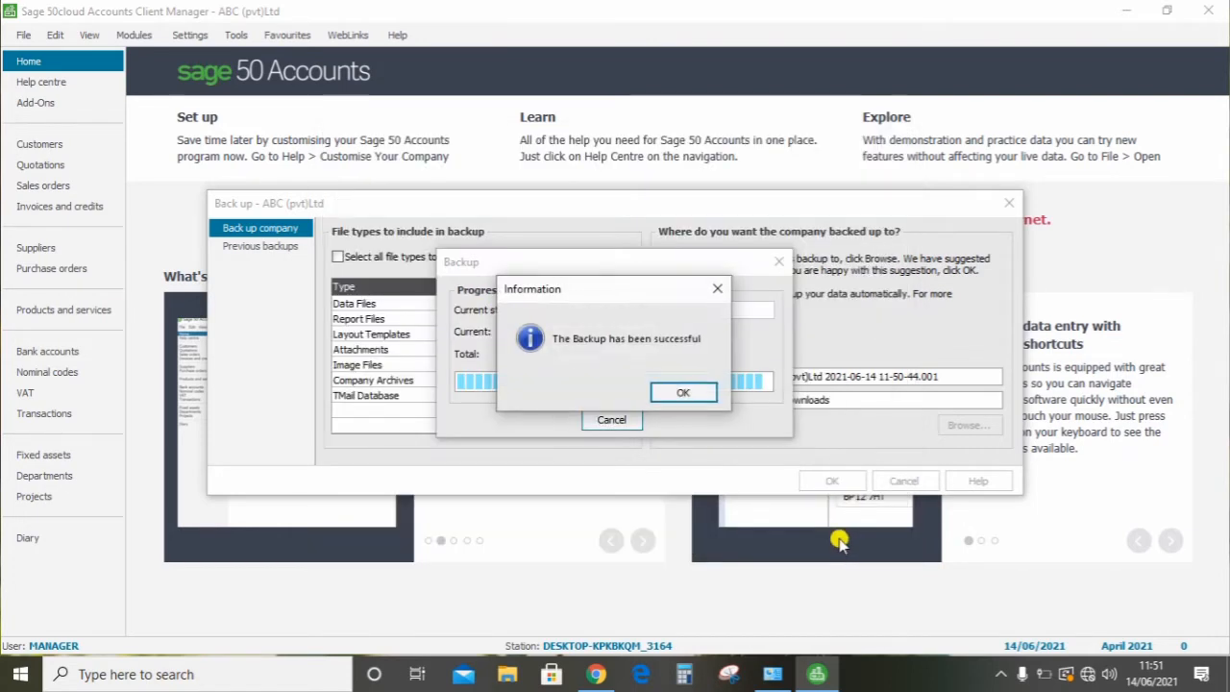
{"action": "left_click", "coordinate": [678, 390]}
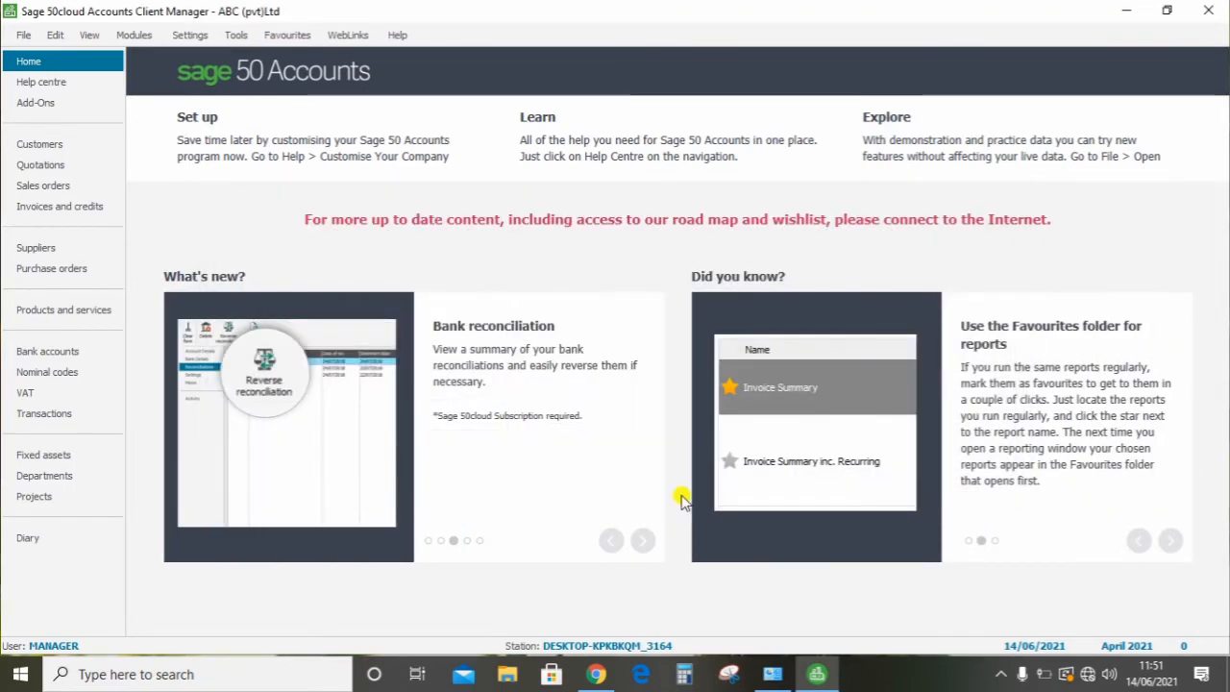
Step: Look for the new ABC (pvt)Ltd backup file in the Downloads folder in File Explorer, and close the window
{"action": "left_click", "coordinate": [510, 678]}
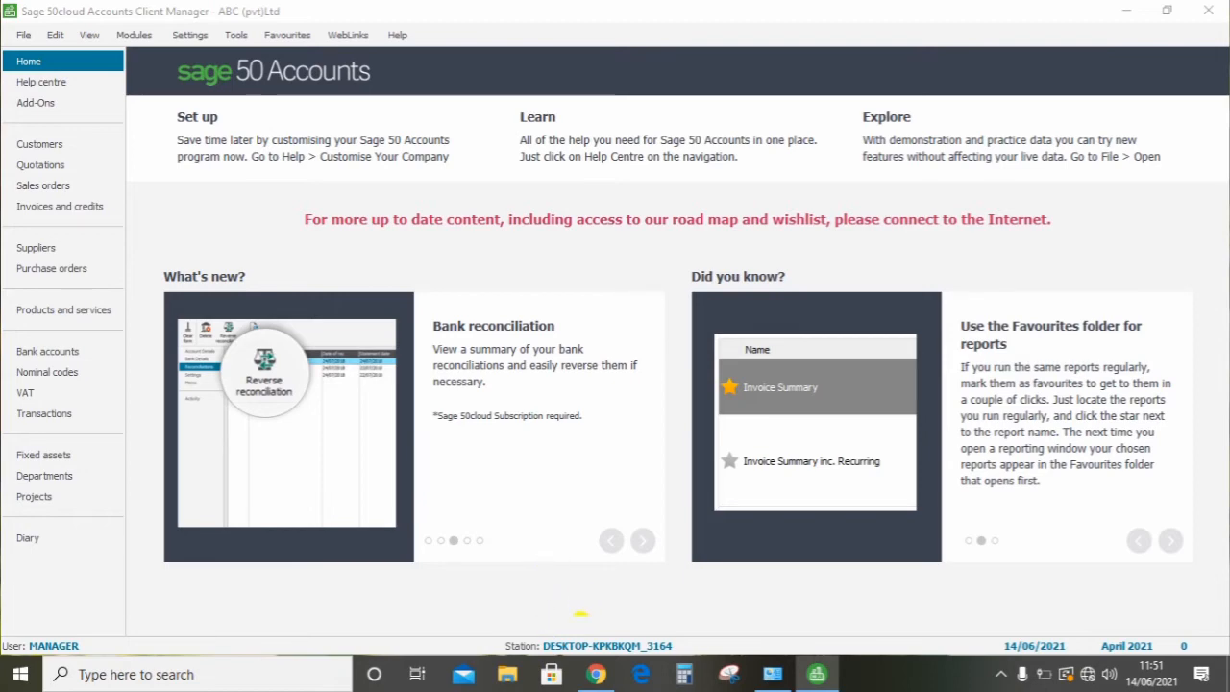
{"action": "key", "text": "super+e"}
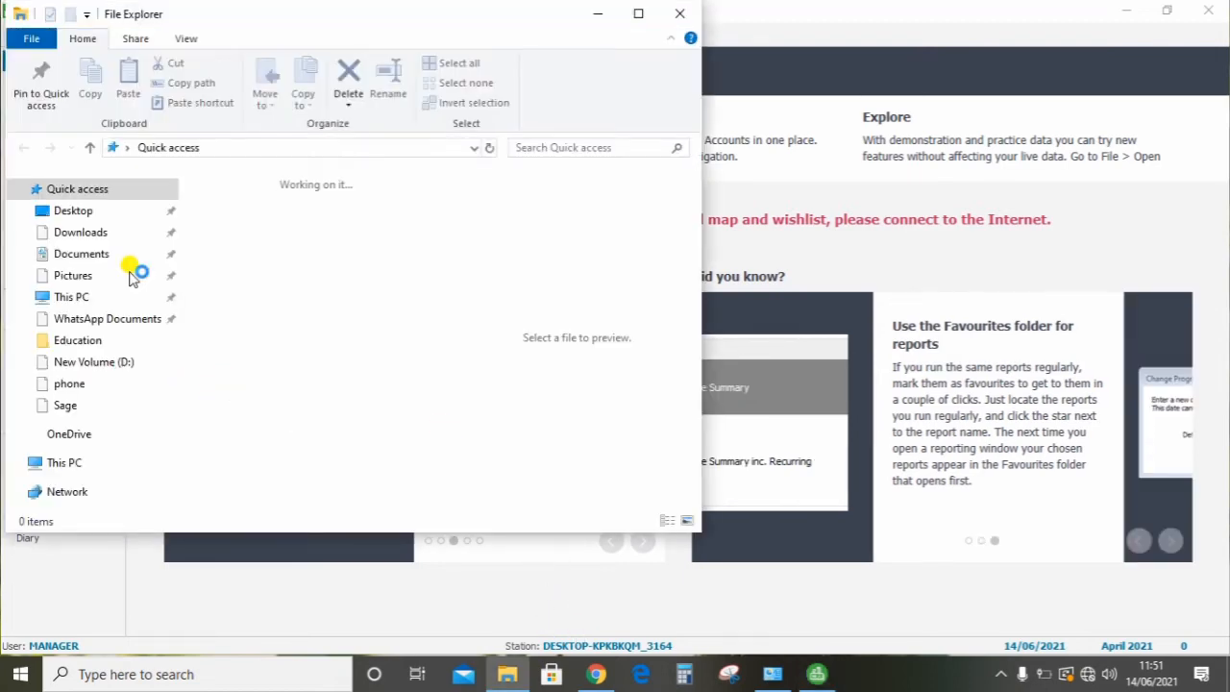
{"action": "left_click", "coordinate": [73, 235]}
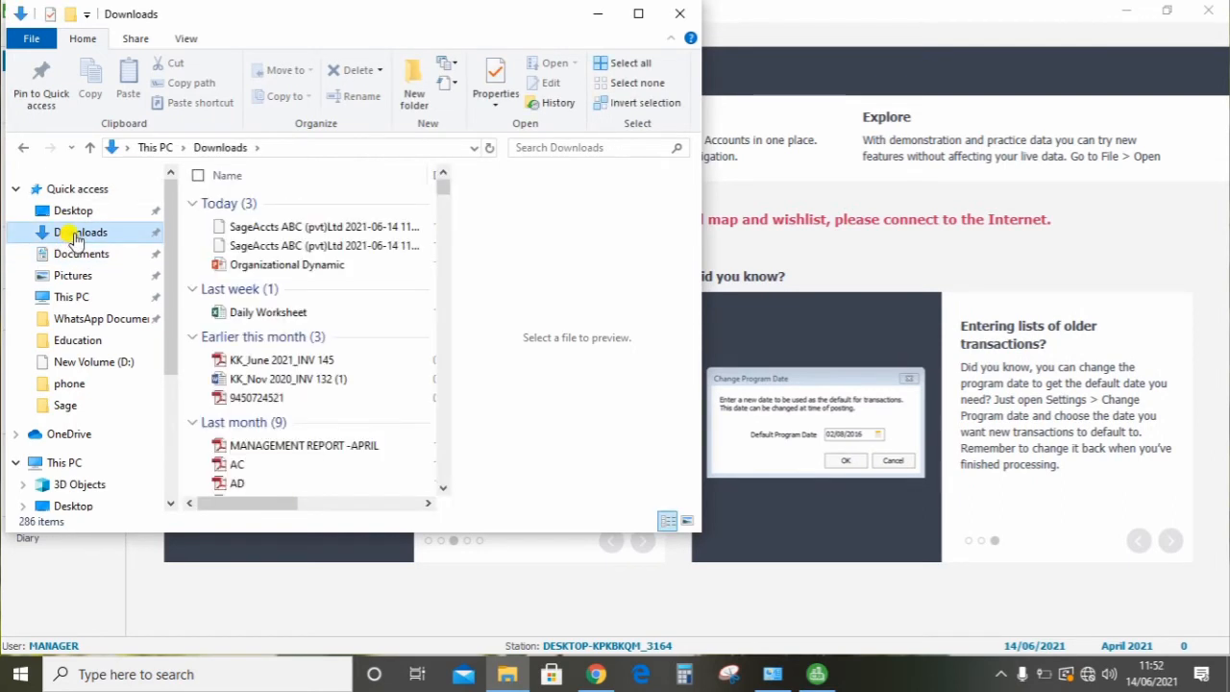
{"action": "left_click", "coordinate": [293, 228]}
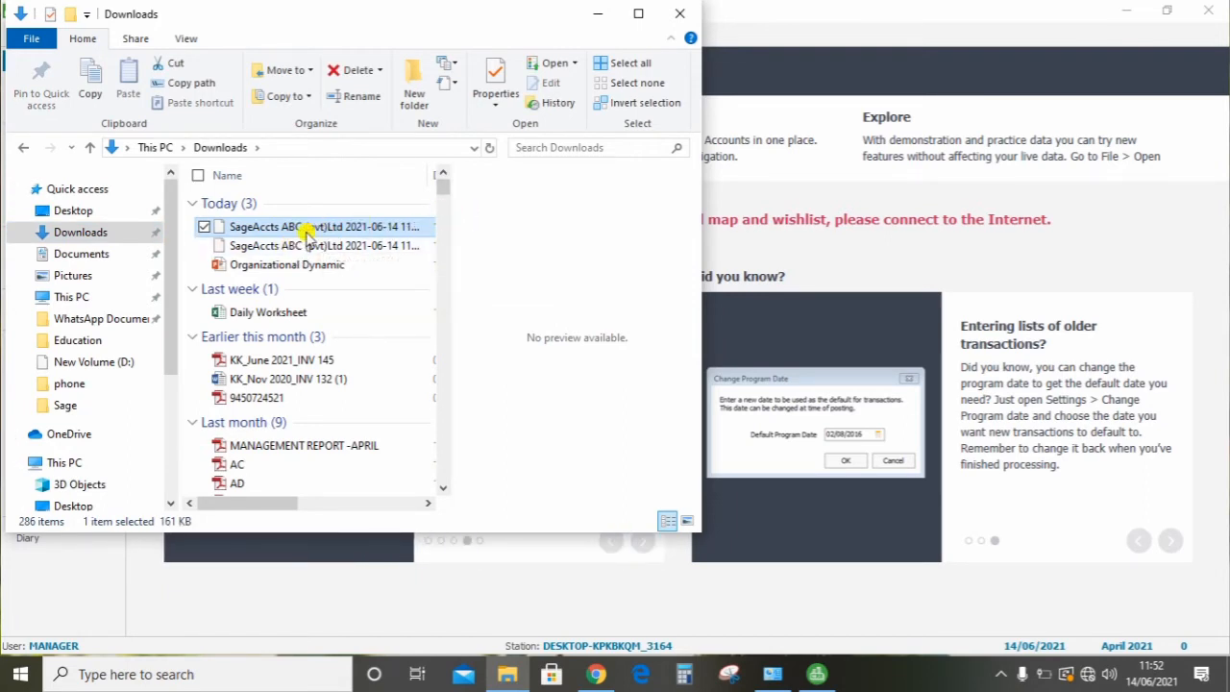
{"action": "left_click", "coordinate": [673, 16]}
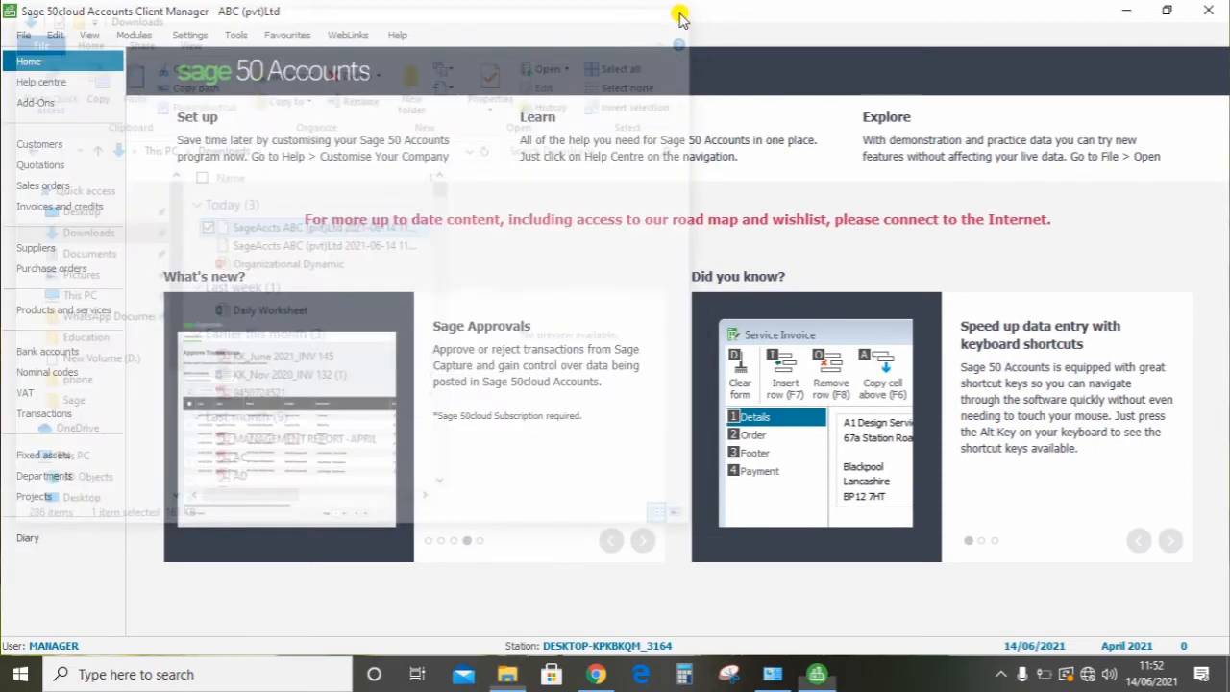
Step: Log off from ABC (pvt)Ltd, dismiss the logon prompt and close the accounting program
{"action": "left_click", "coordinate": [23, 36]}
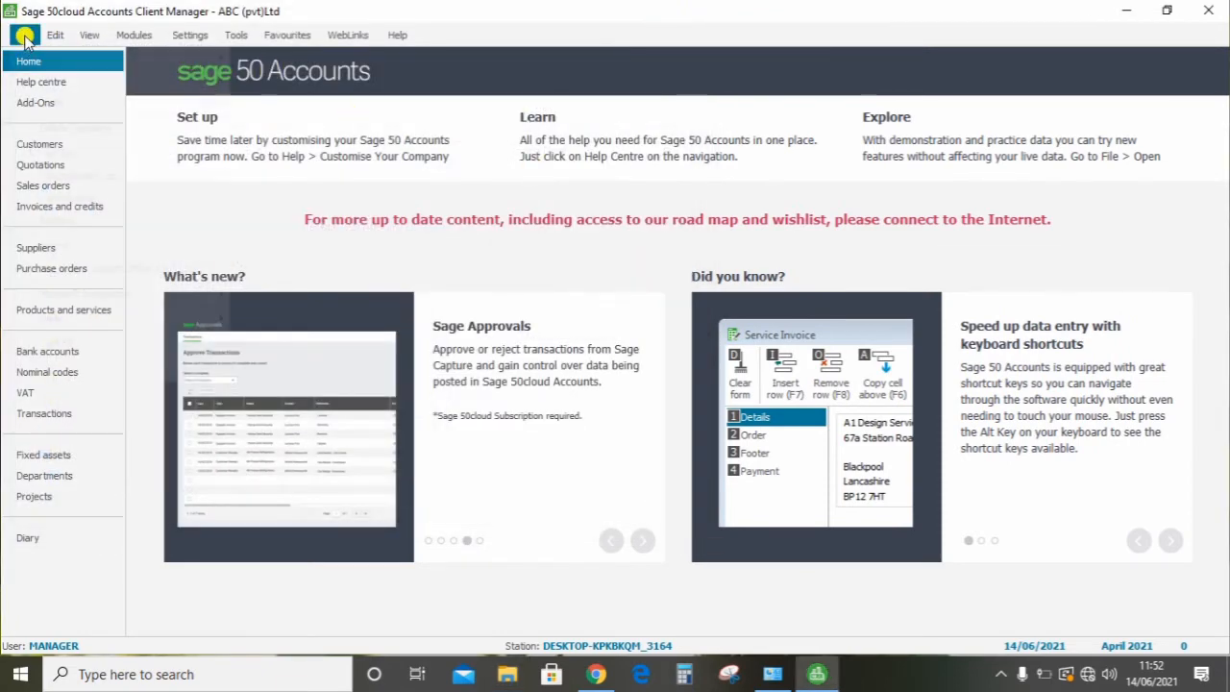
{"action": "left_click", "coordinate": [43, 343]}
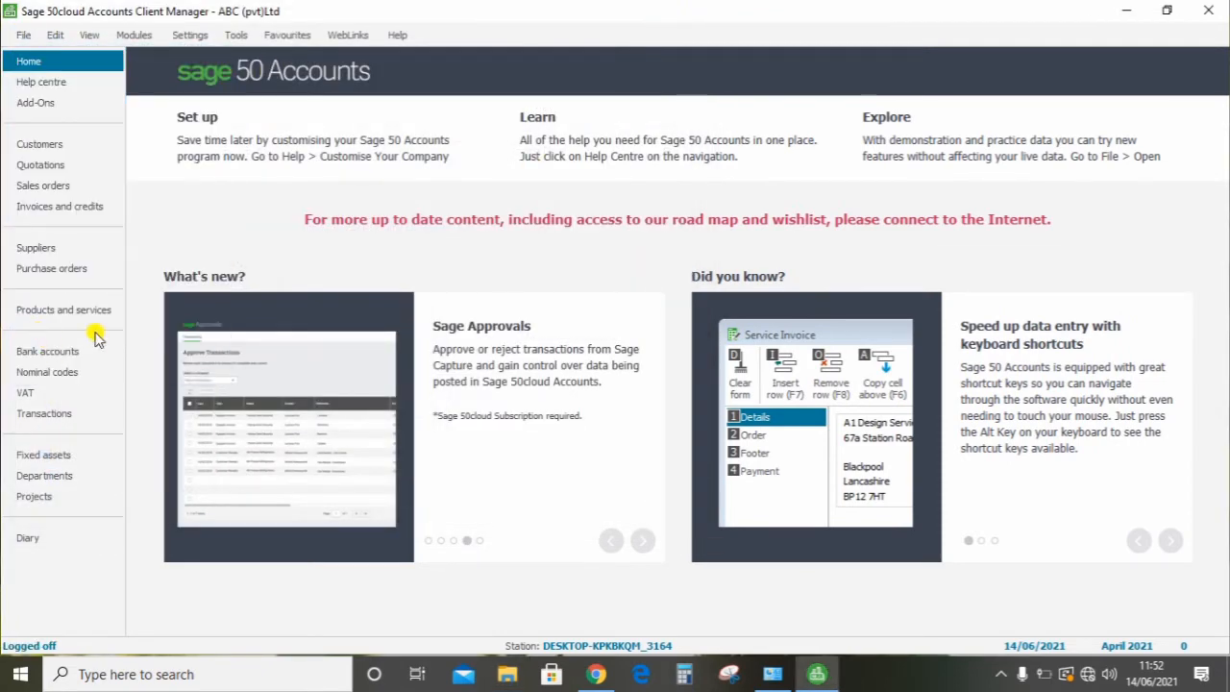
{"action": "left_click", "coordinate": [750, 418]}
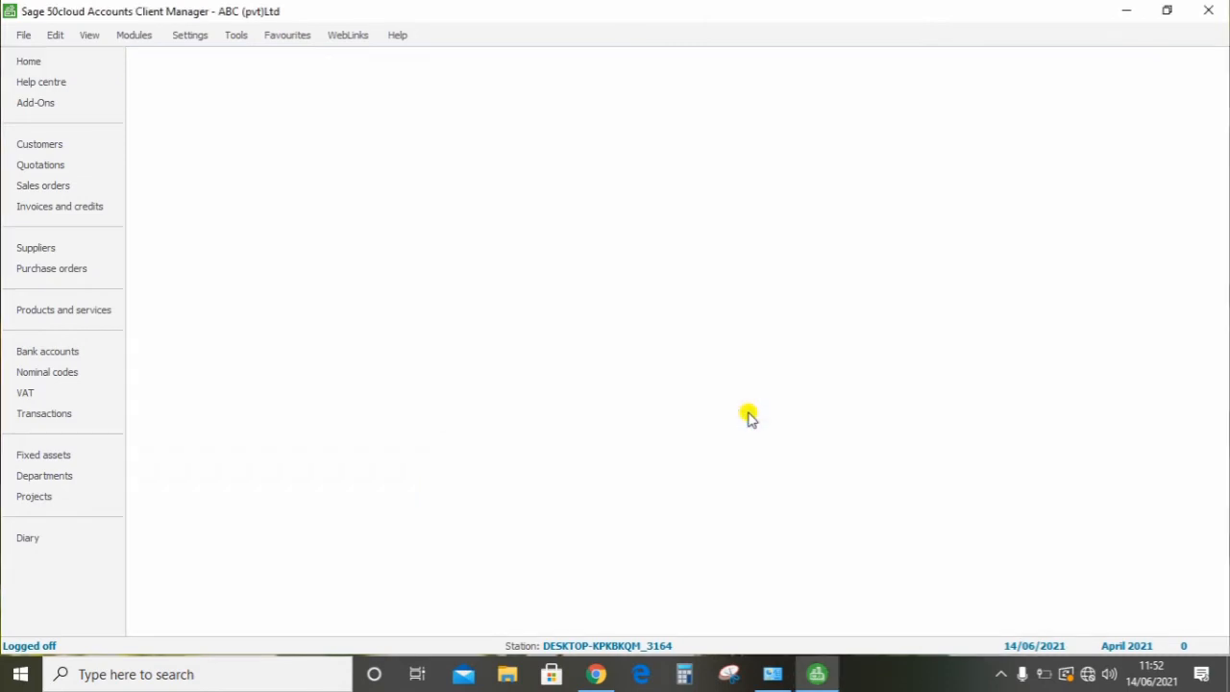
{"action": "left_click", "coordinate": [1210, 12]}
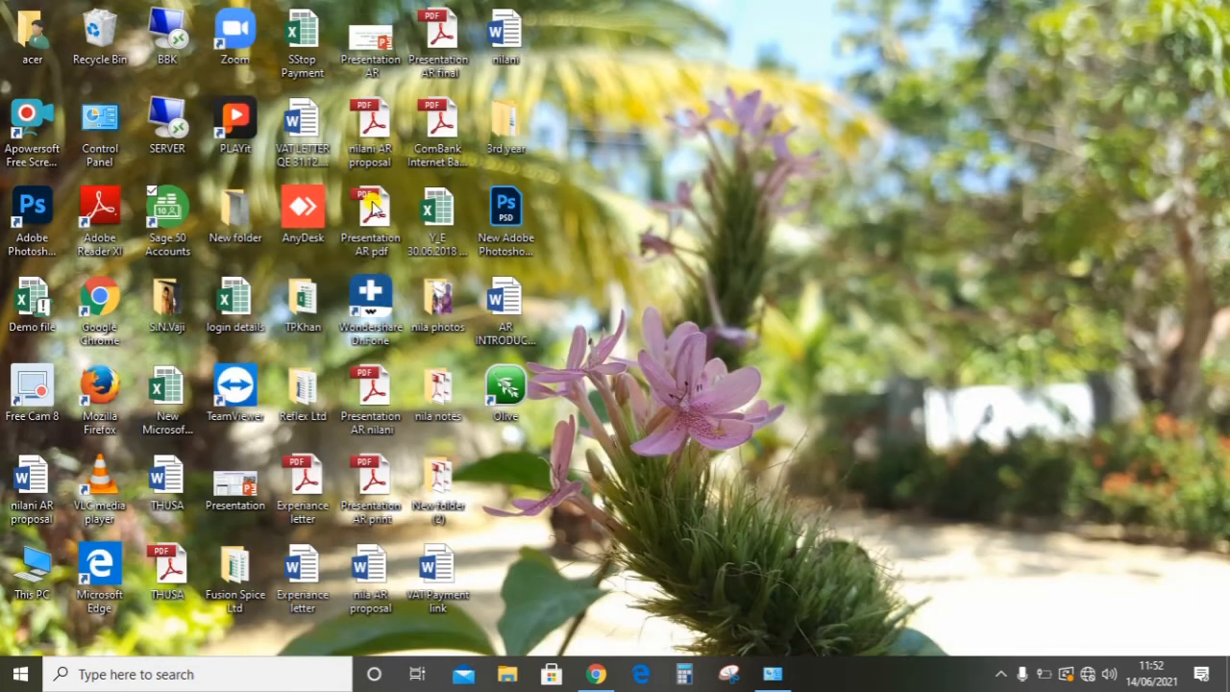
Step: Relaunch Sage 50 Accounts and start adding a company with the option to restore data from a backup file
{"action": "left_click", "coordinate": [189, 221]}
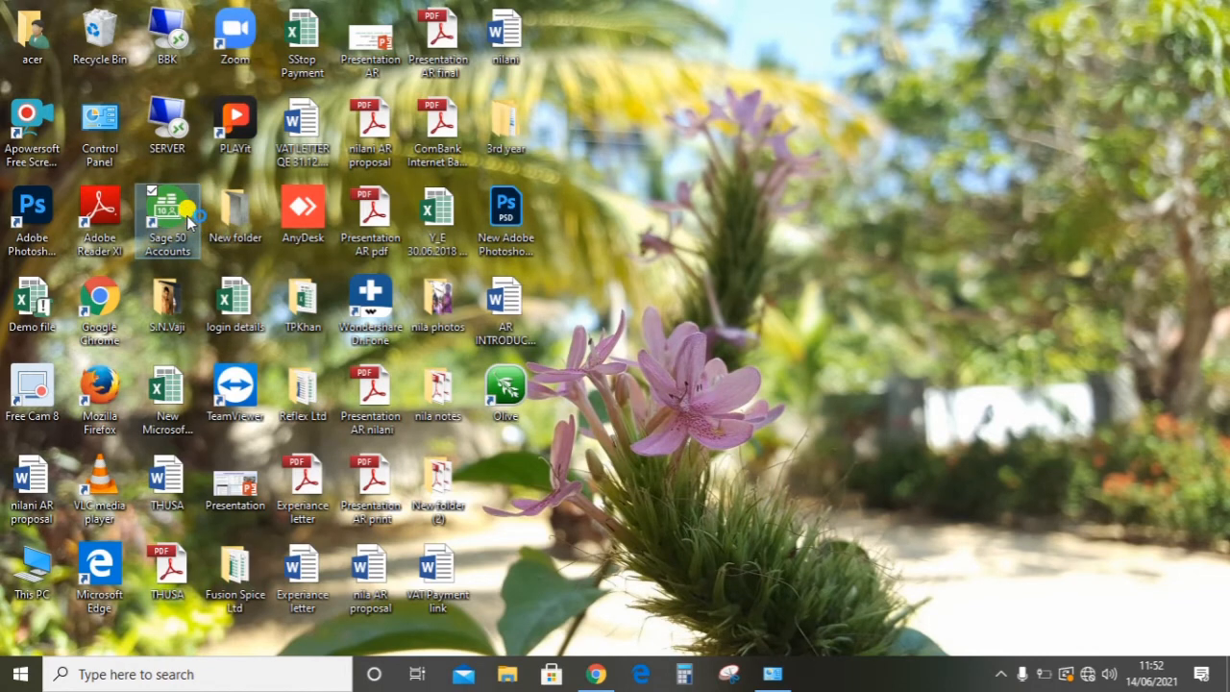
{"action": "double_click", "coordinate": [188, 221]}
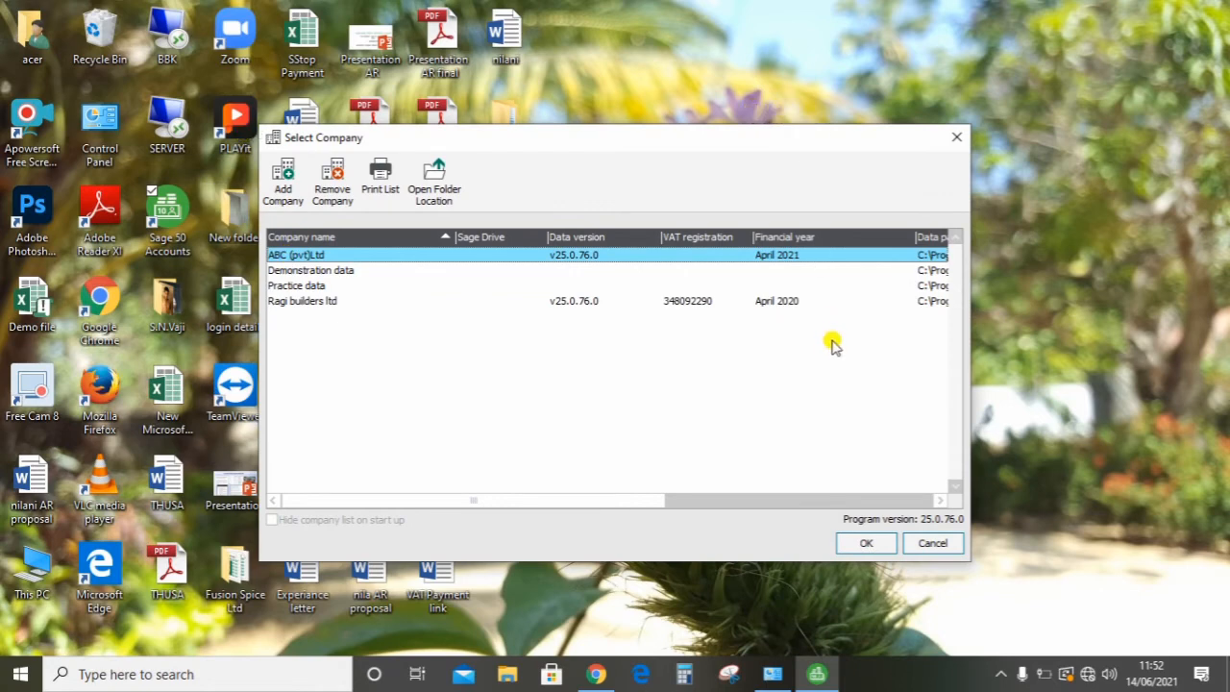
{"action": "left_click", "coordinate": [287, 189]}
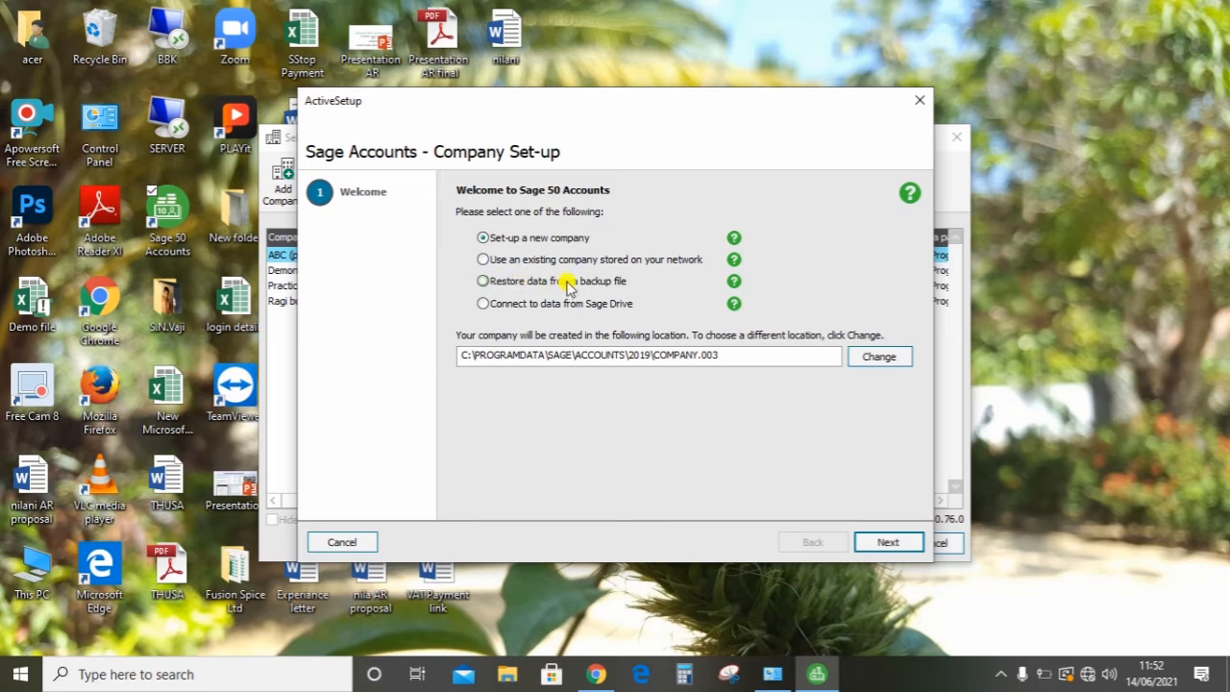
{"action": "left_click", "coordinate": [484, 282]}
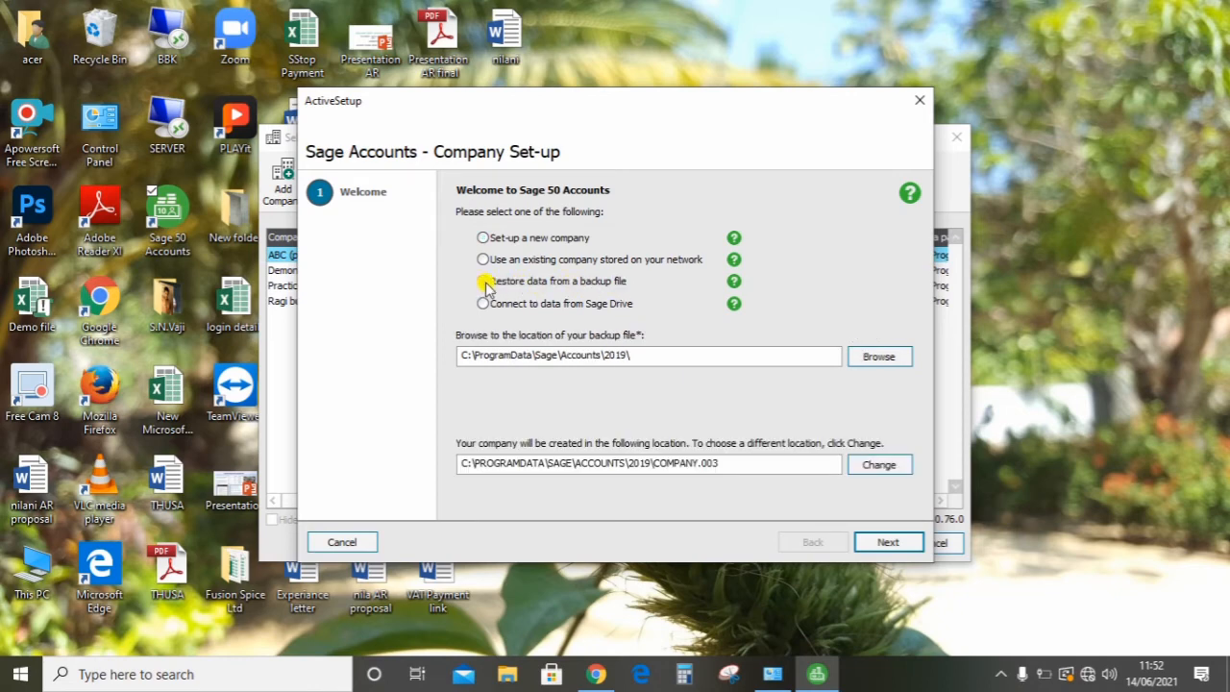
{"action": "left_click", "coordinate": [876, 357]}
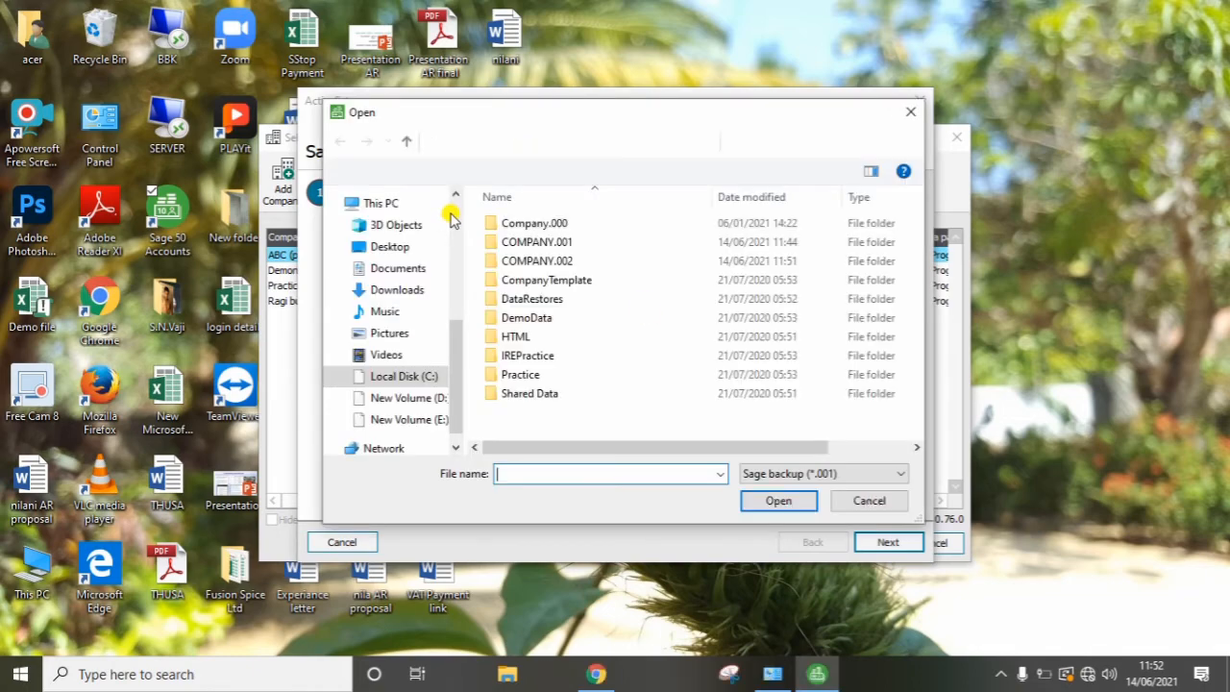
{"action": "left_click", "coordinate": [395, 289]}
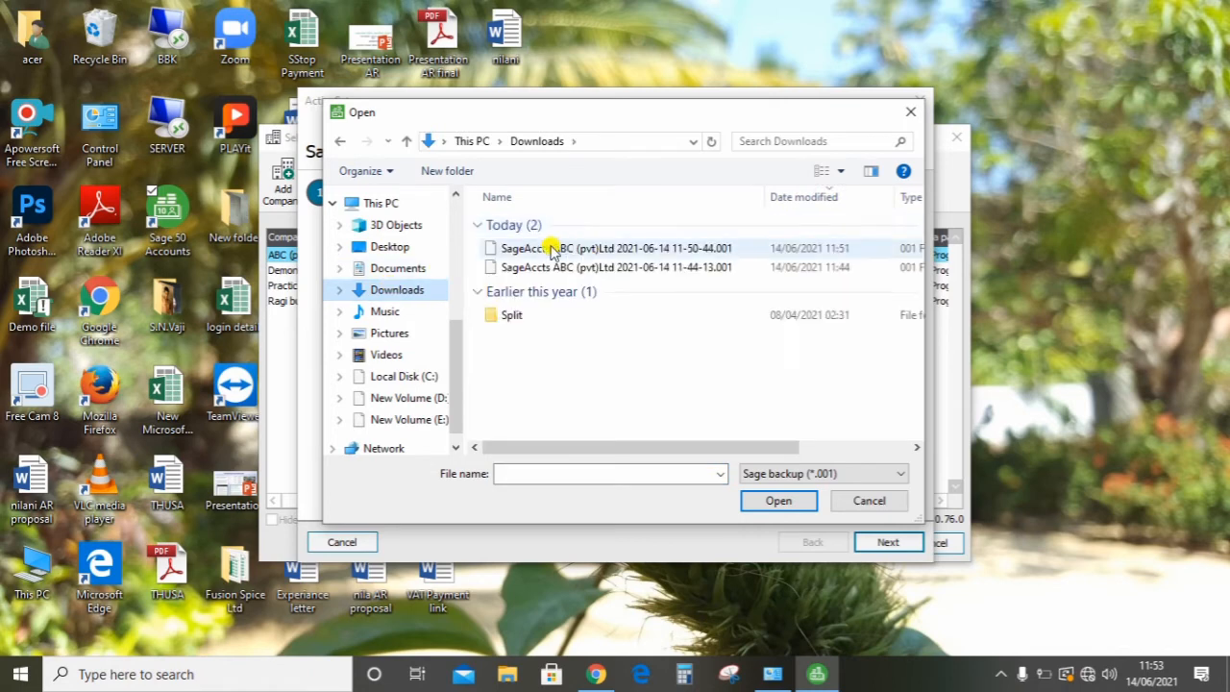
{"action": "double_click", "coordinate": [548, 248]}
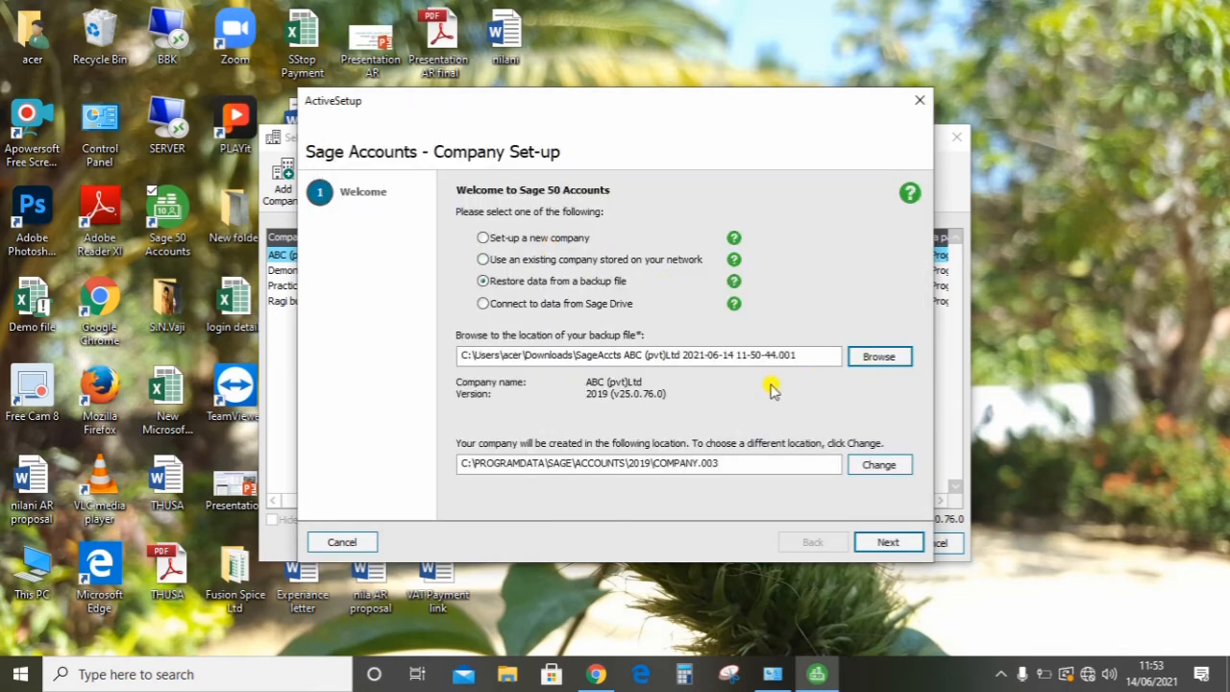
{"action": "left_click", "coordinate": [887, 544]}
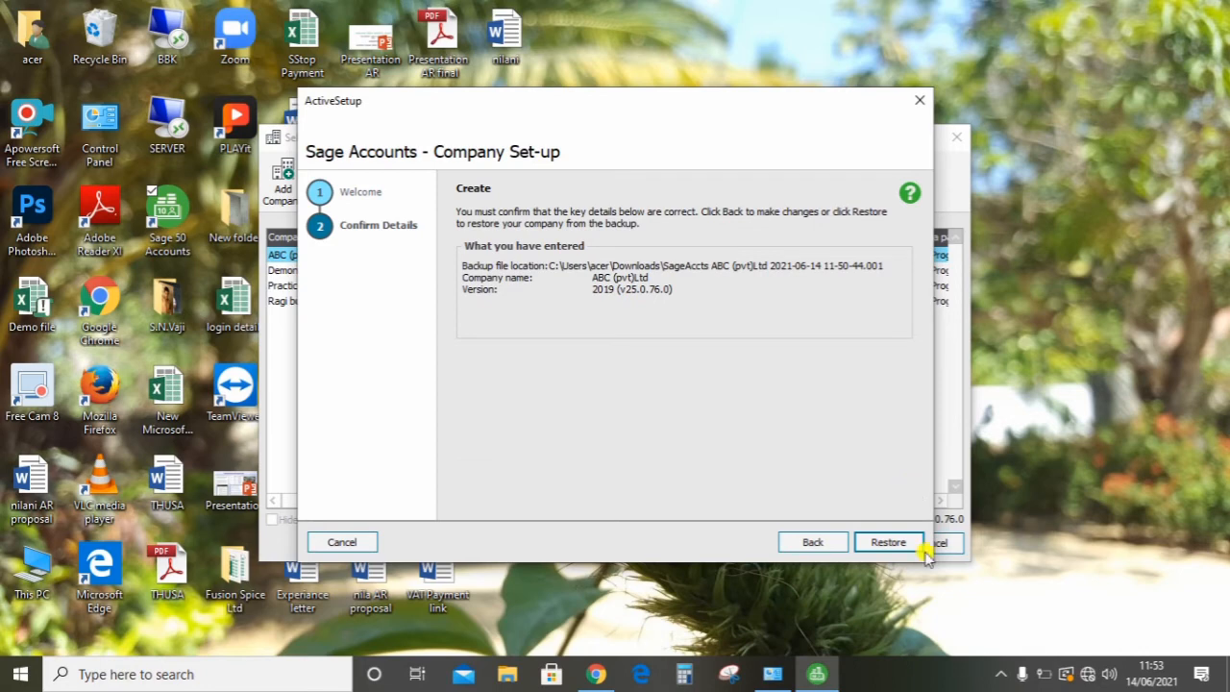
{"action": "left_click", "coordinate": [890, 544]}
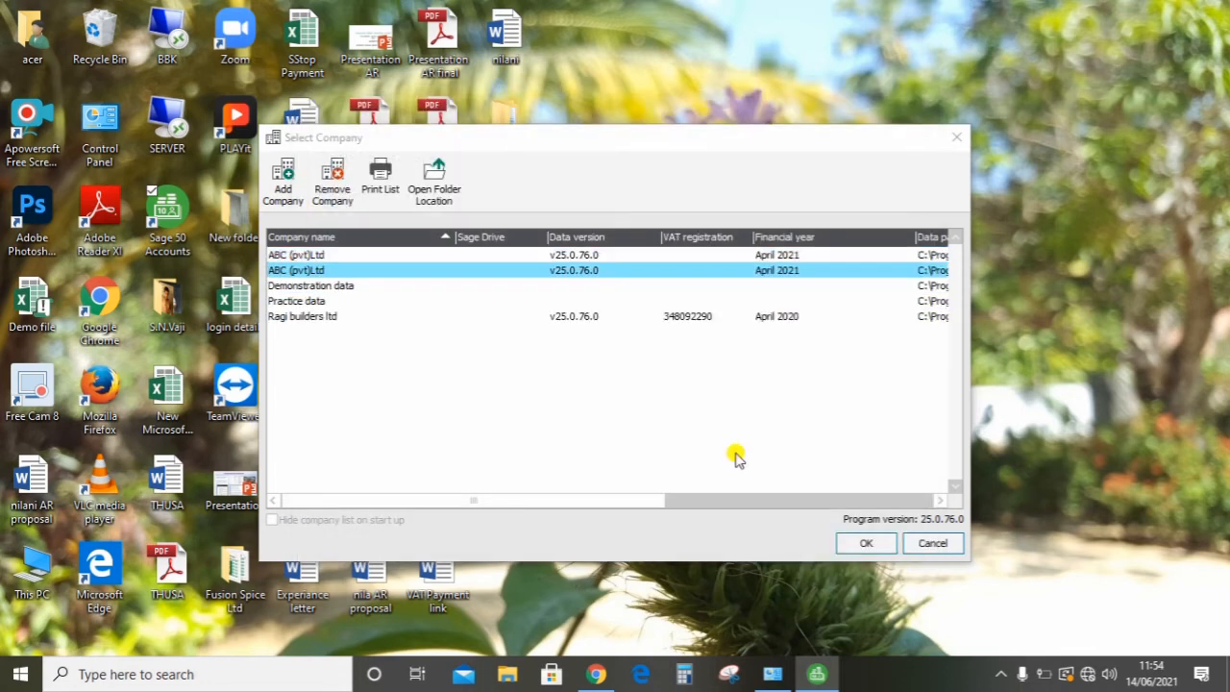
Step: Open the restored ABC (pvt)Ltd company and log on as manager with the account password
{"action": "key", "text": "Return"}
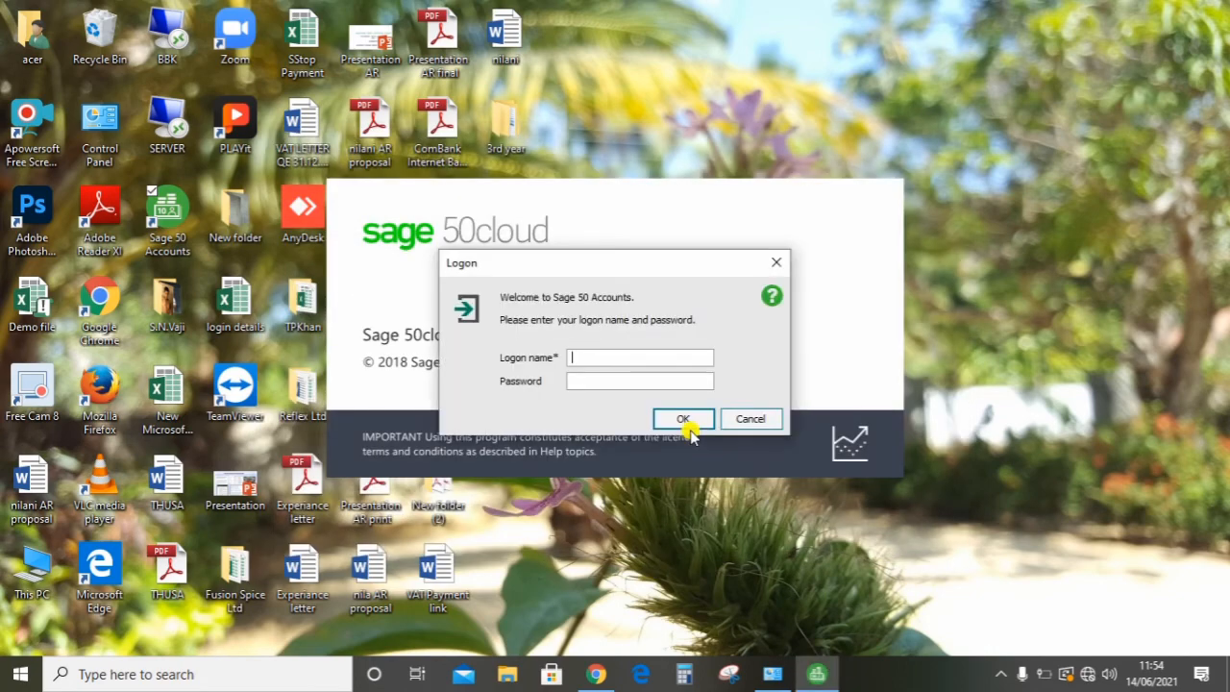
{"action": "type", "text": "manager"}
{"action": "key", "text": "Tab"}
{"action": "type", "text": "******"}
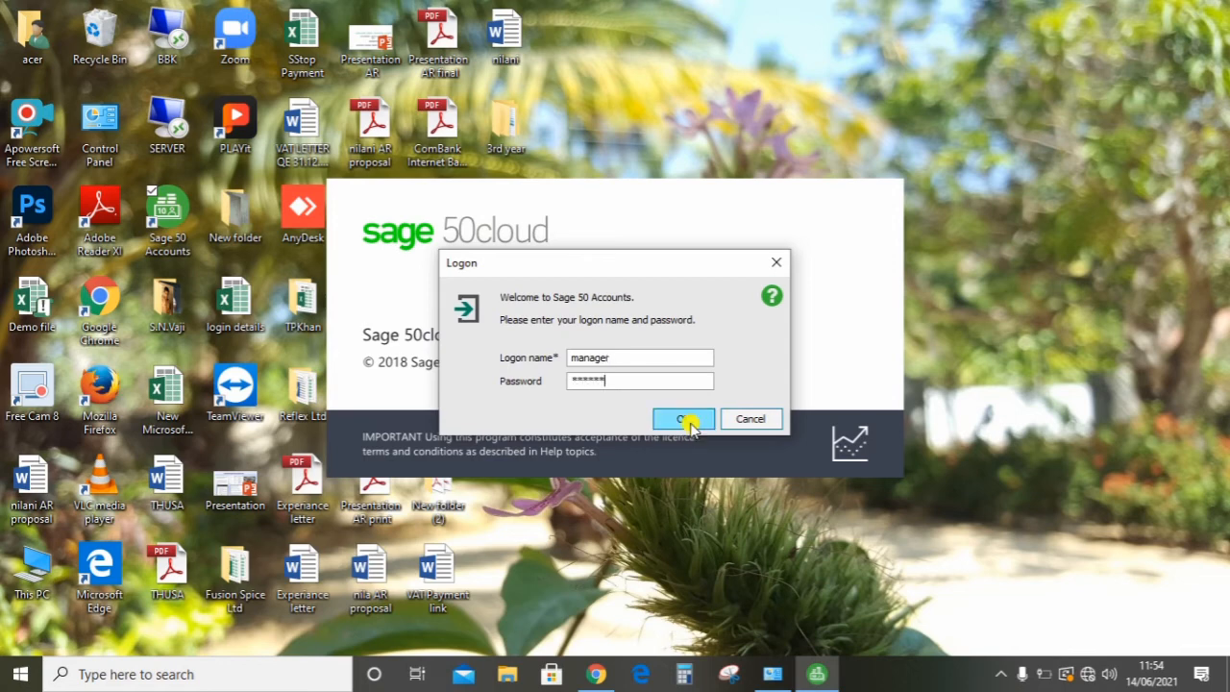
{"action": "left_click", "coordinate": [685, 420]}
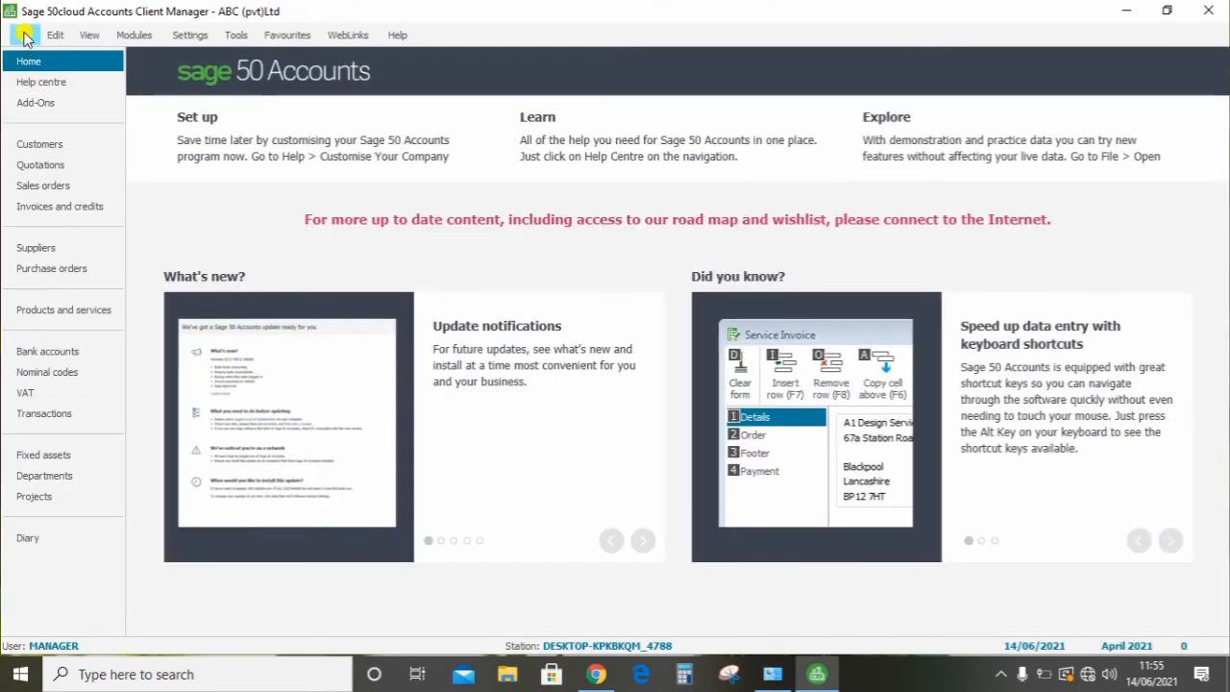
Step: Log off from the restored company and exit the program without logging on again
{"action": "left_click", "coordinate": [24, 36]}
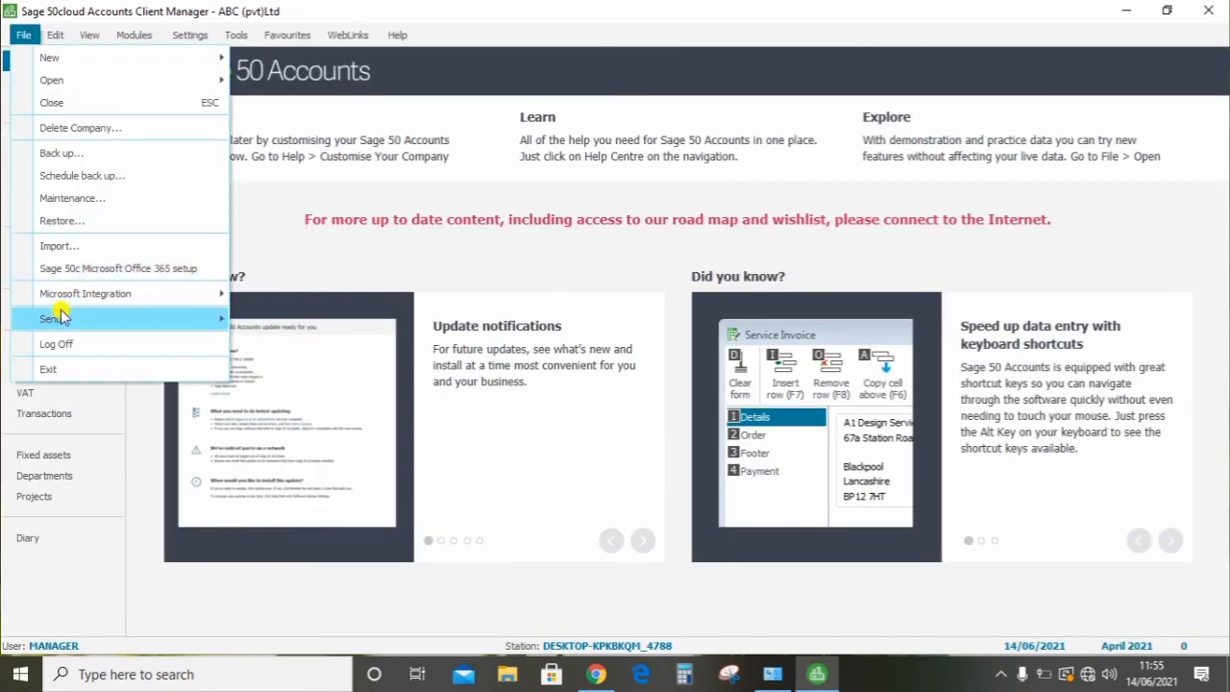
{"action": "left_click", "coordinate": [67, 345]}
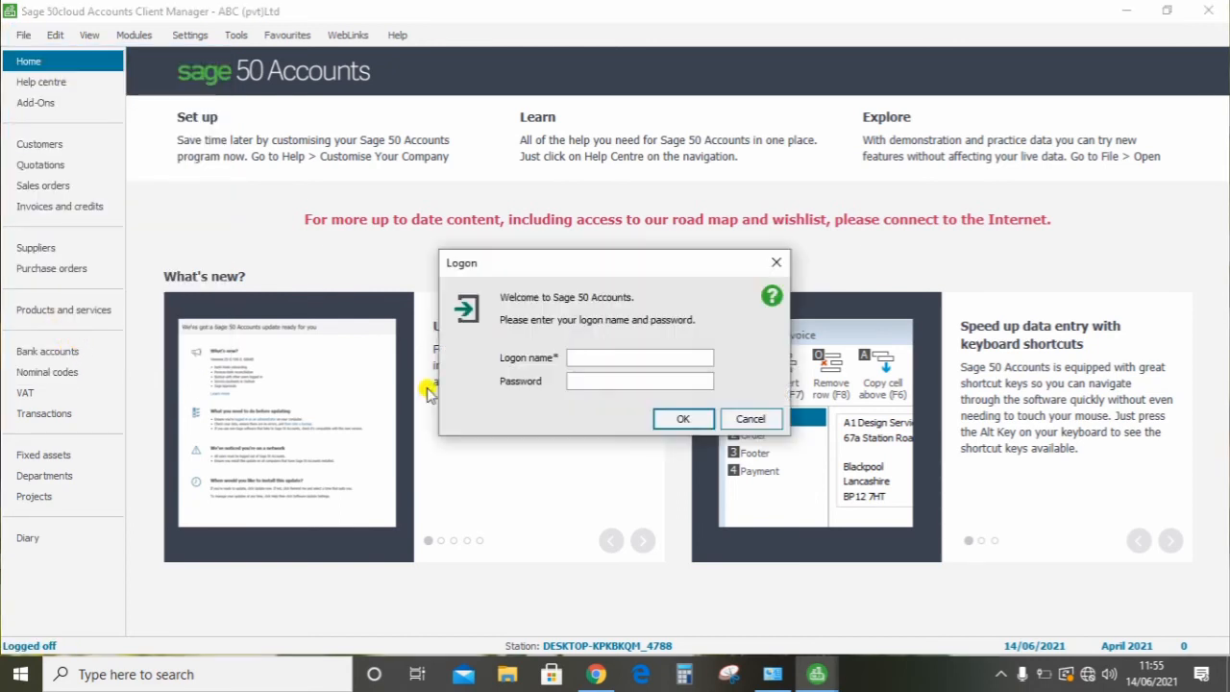
{"action": "left_click", "coordinate": [747, 422]}
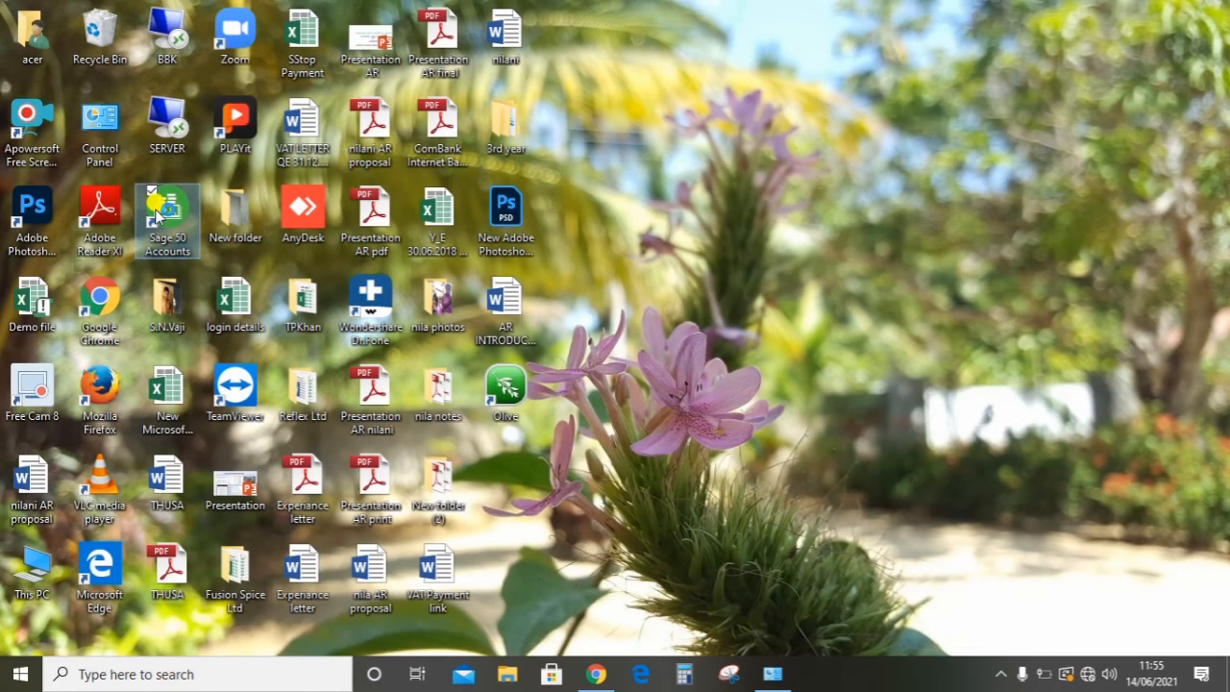
Step: Relaunch Sage 50 Accounts and remove the second ABC (pvt)Ltd entry from the company list
{"action": "double_click", "coordinate": [156, 214]}
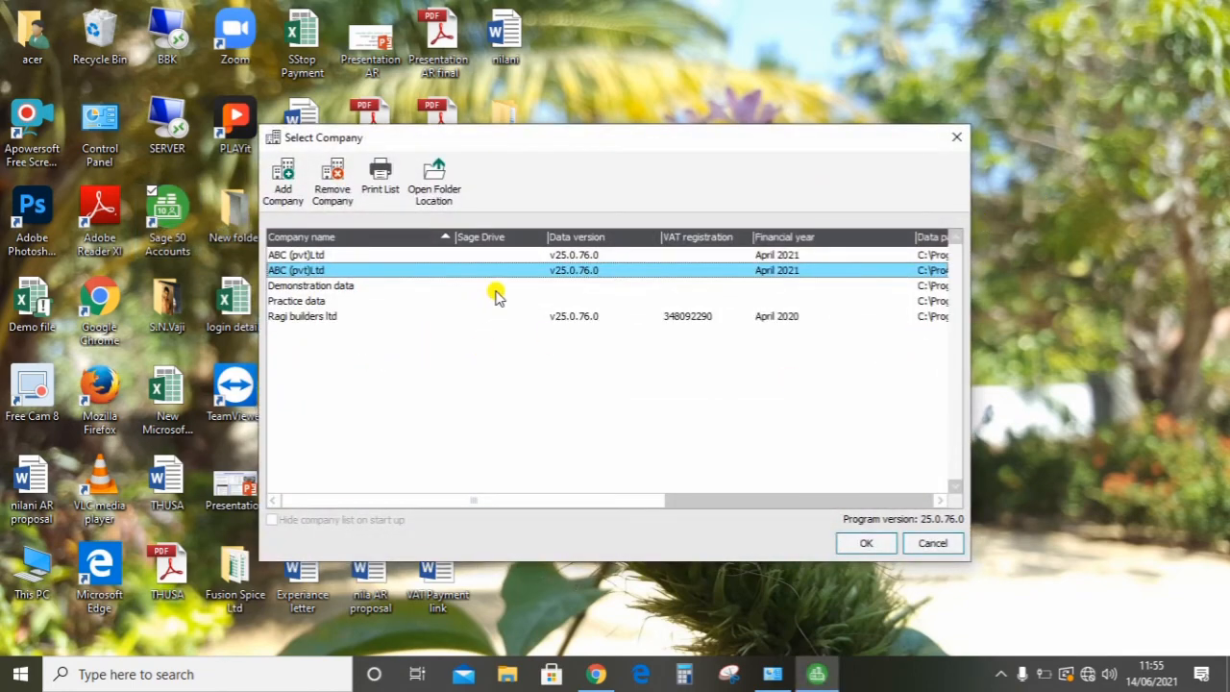
{"action": "left_click", "coordinate": [438, 255]}
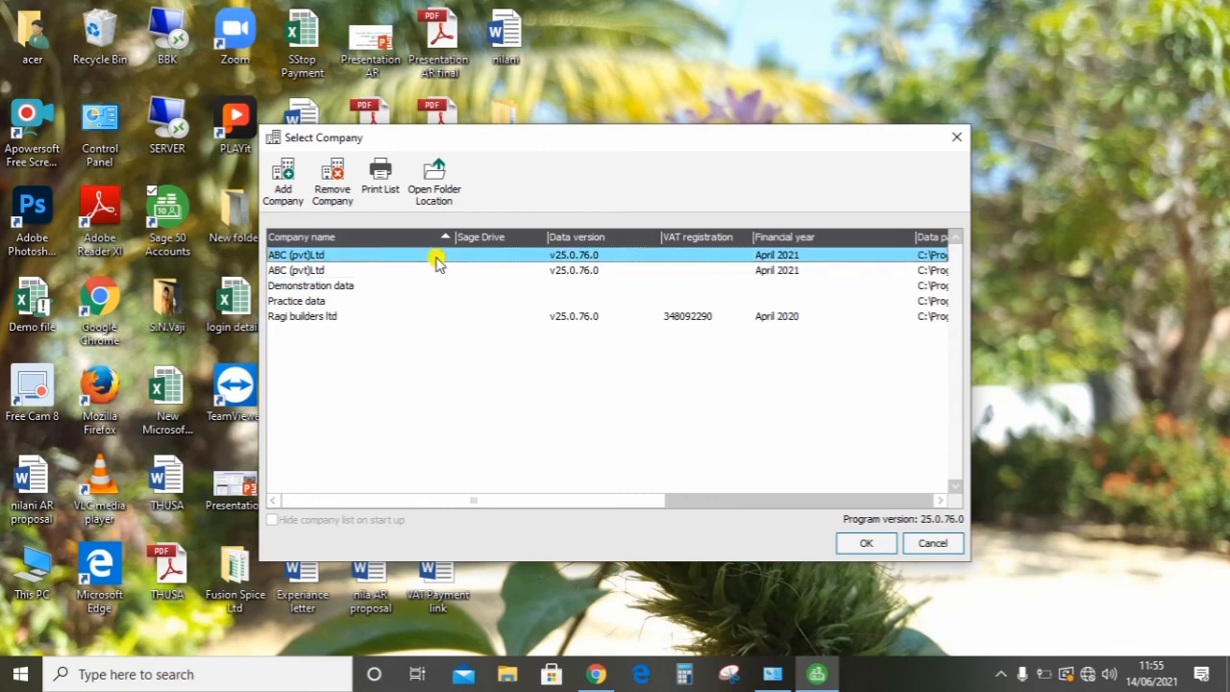
{"action": "left_click", "coordinate": [428, 271]}
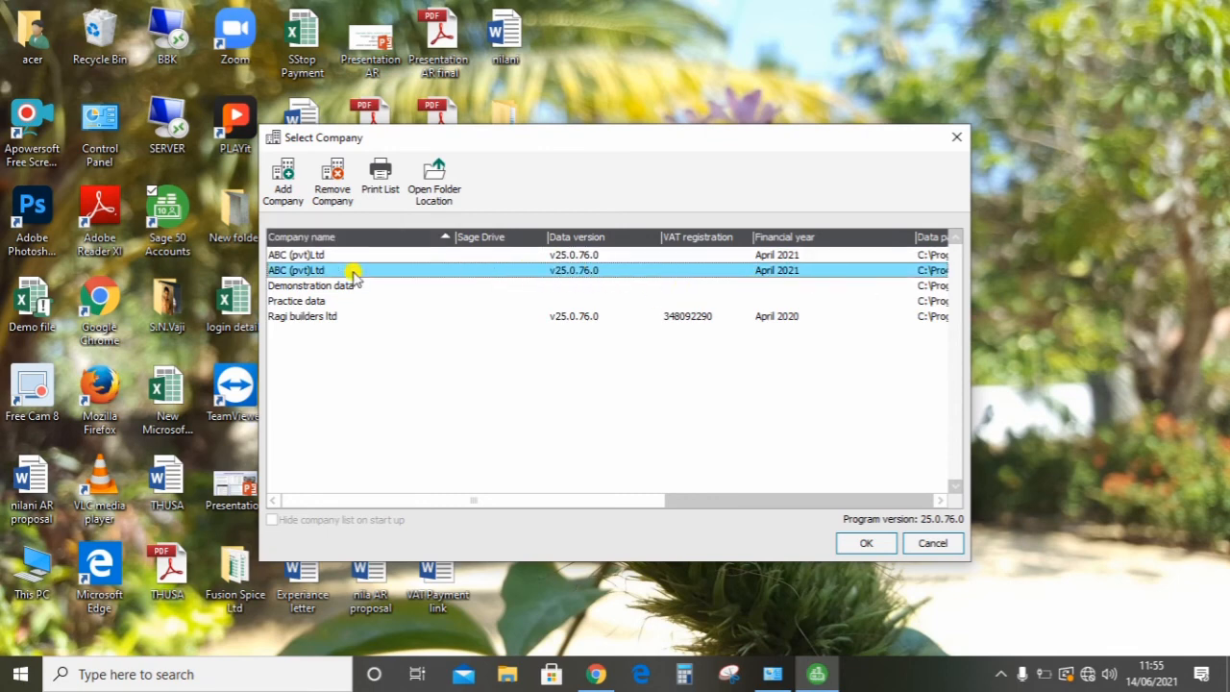
{"action": "left_click", "coordinate": [336, 204]}
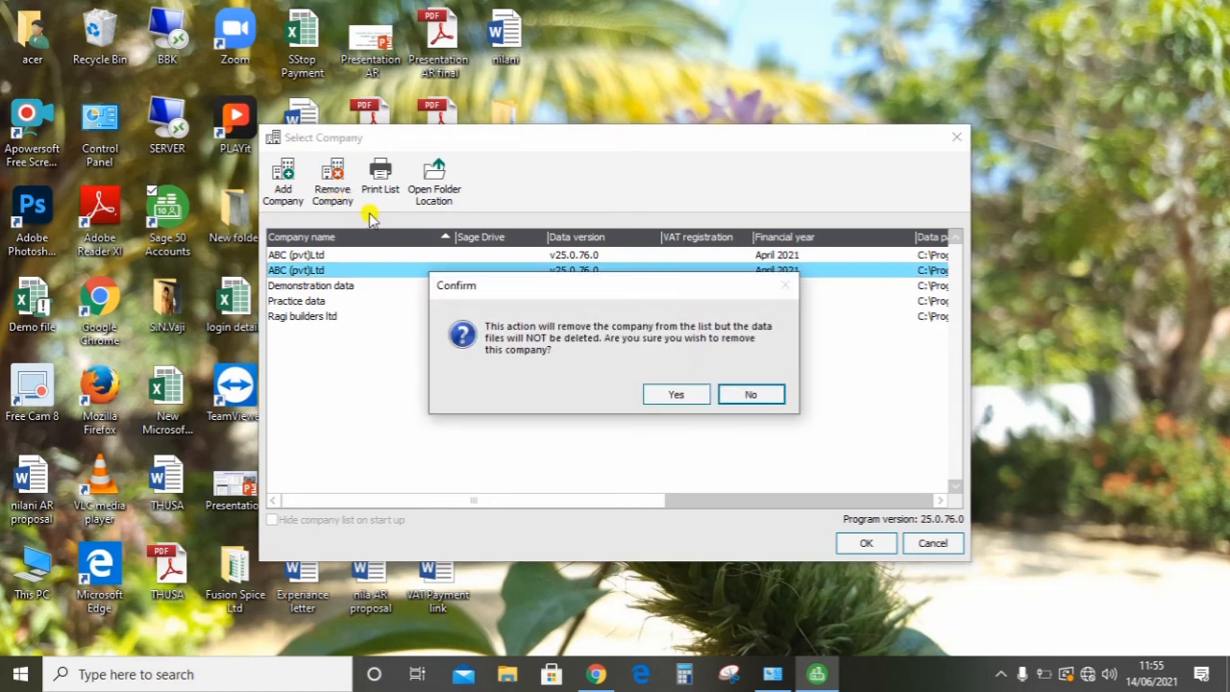
{"action": "left_click", "coordinate": [685, 396]}
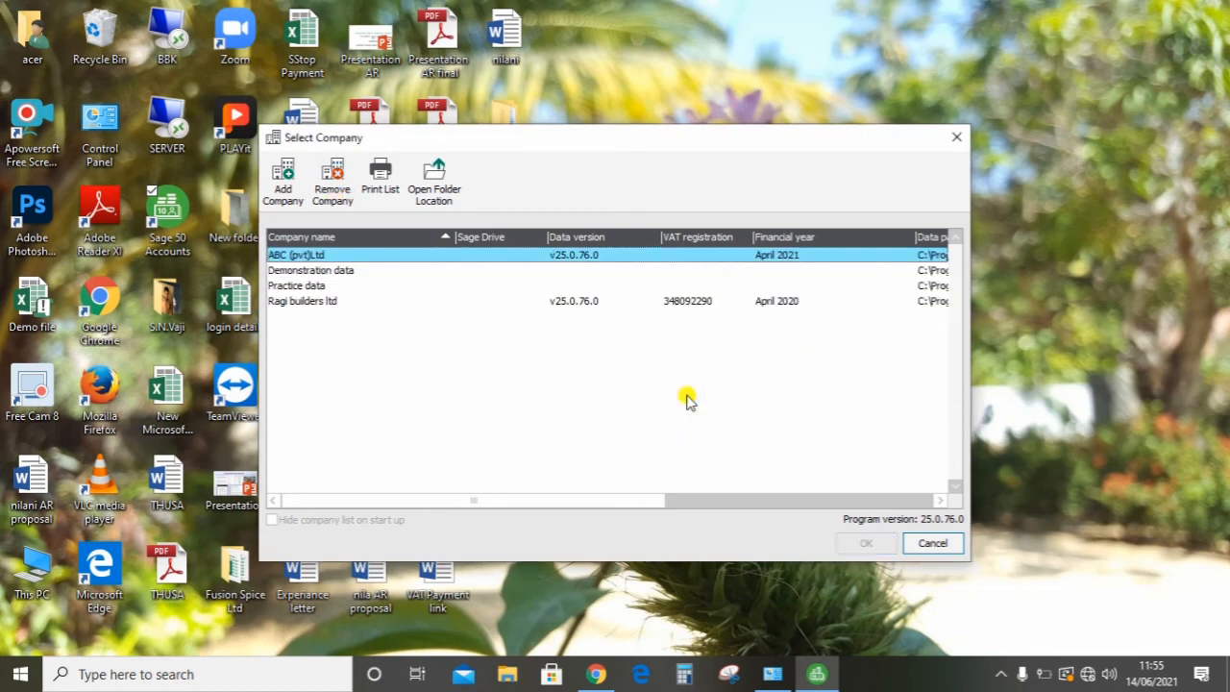